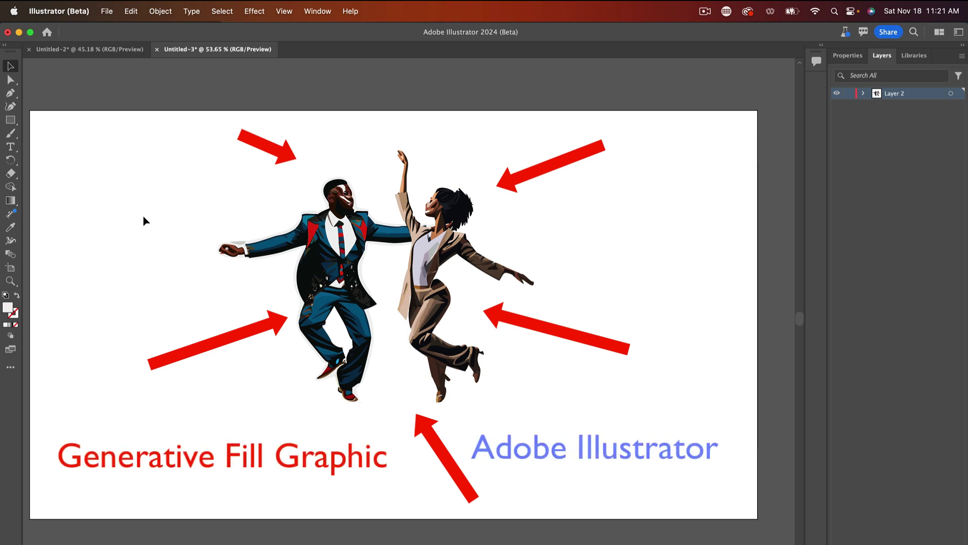
# Start a new document using the Web-Large 1920 × 1080 px preset
pyautogui.click(107, 11)
pyautogui.click(111, 32)
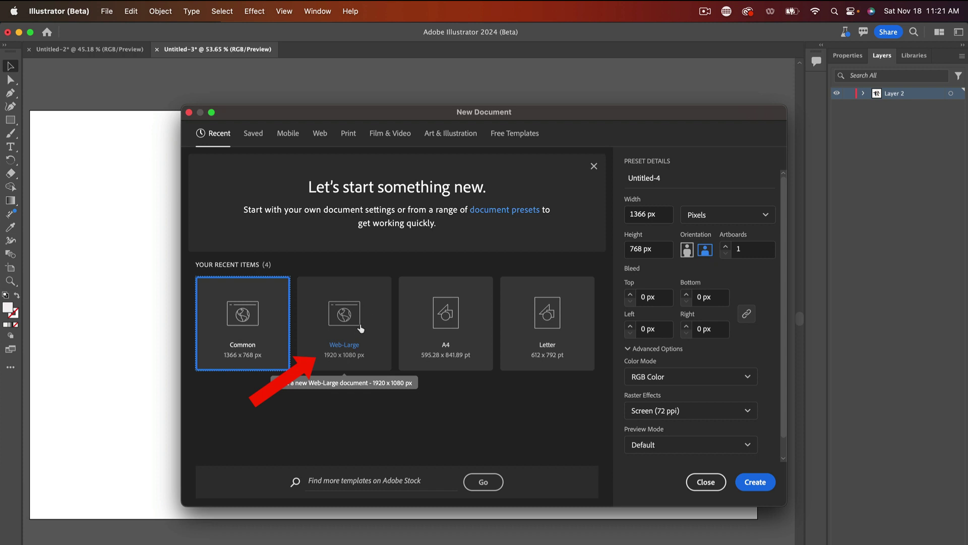
pyautogui.click(363, 329)
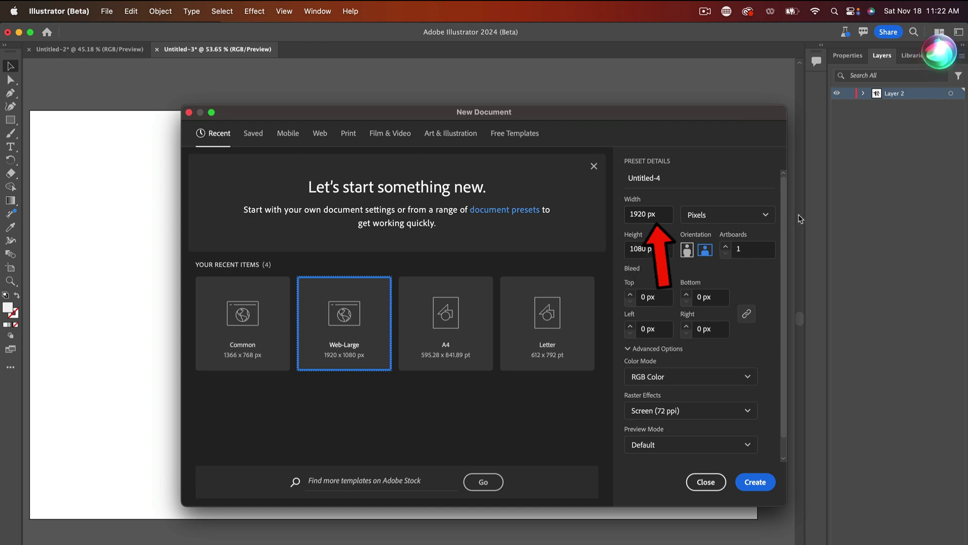
pyautogui.click(766, 217)
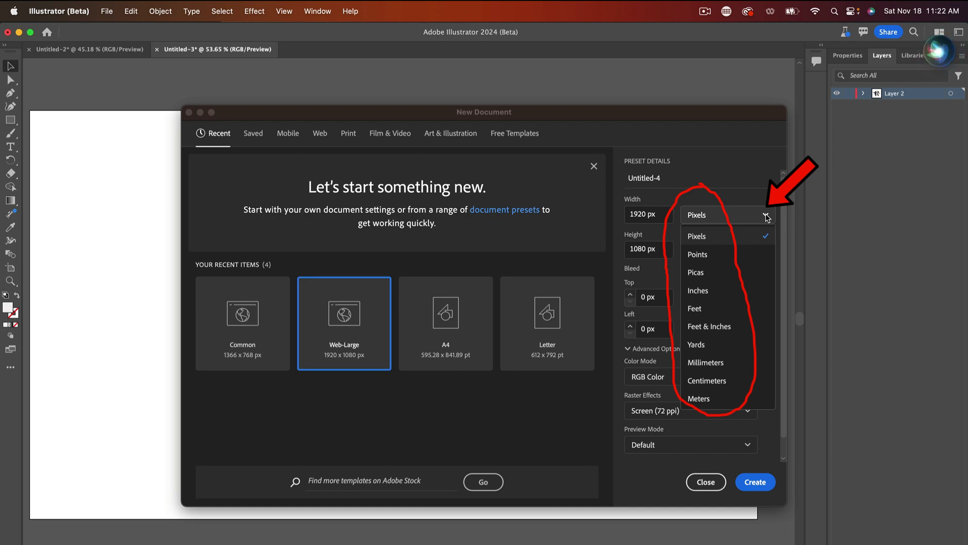
pyautogui.click(766, 216)
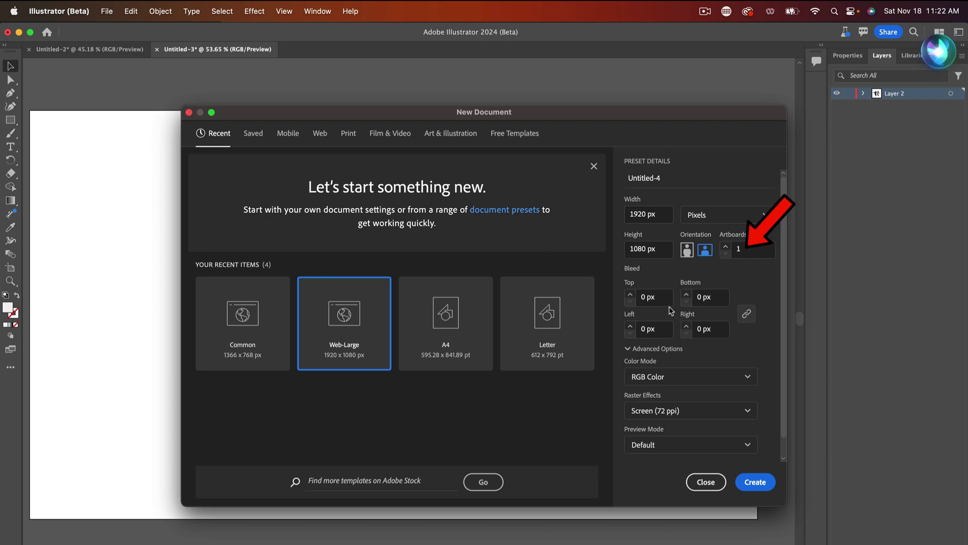
pyautogui.click(748, 378)
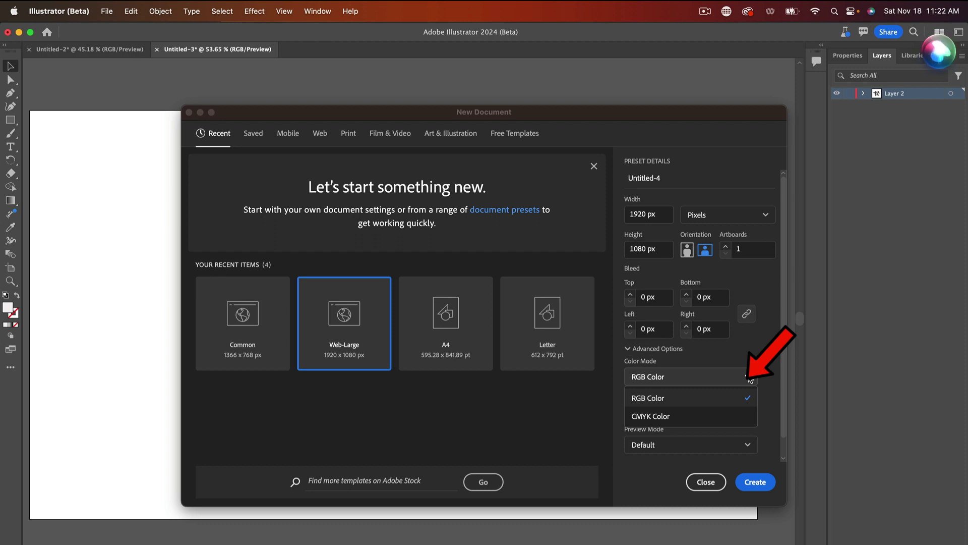
pyautogui.click(750, 378)
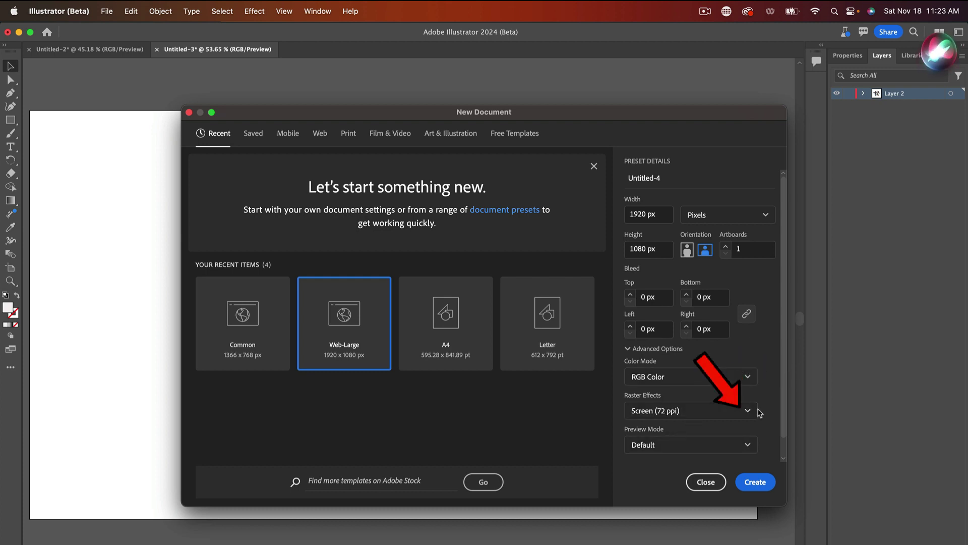
# Keep Screen (72 ppi) raster effects and Default preview mode for Untitled-4
pyautogui.click(656, 414)
pyautogui.click(661, 412)
pyautogui.scroll(-1, 661, 404)
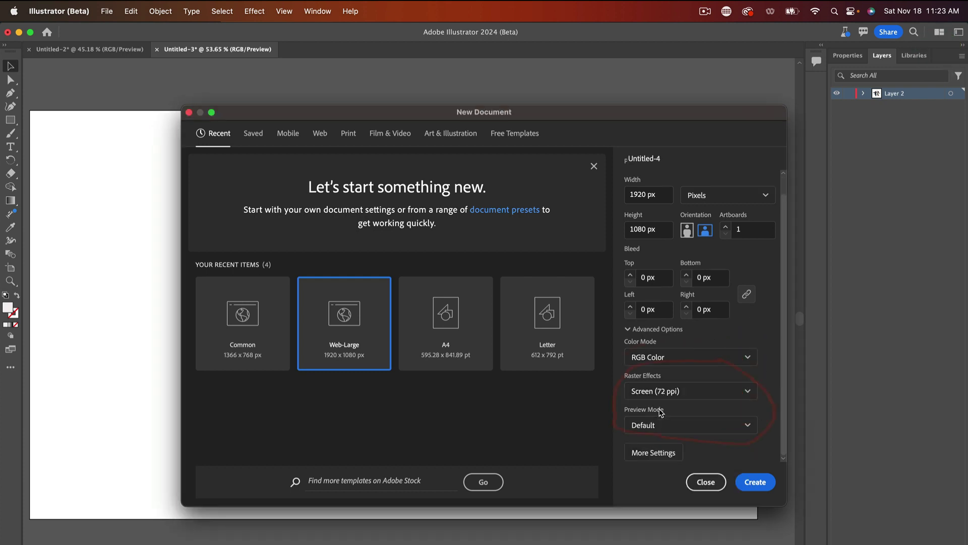
pyautogui.click(750, 393)
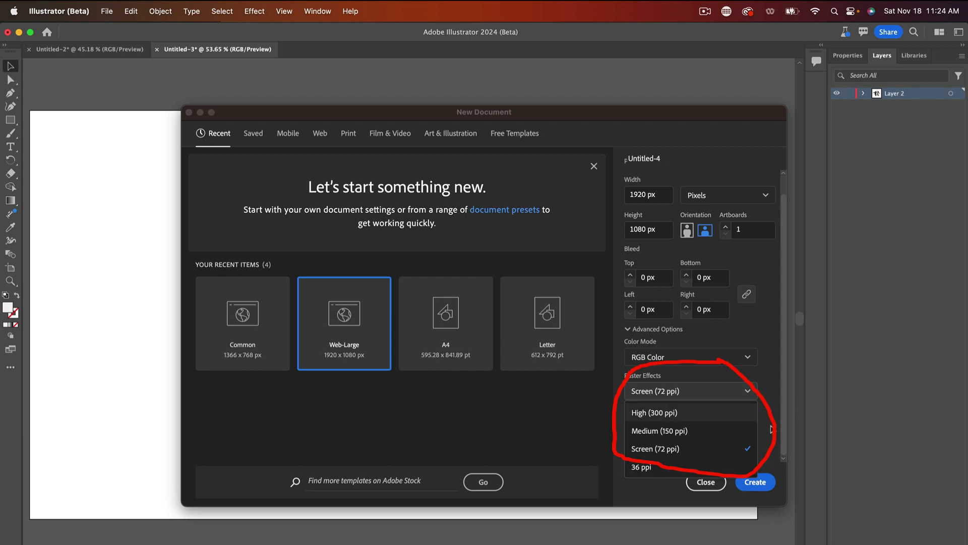
pyautogui.click(750, 394)
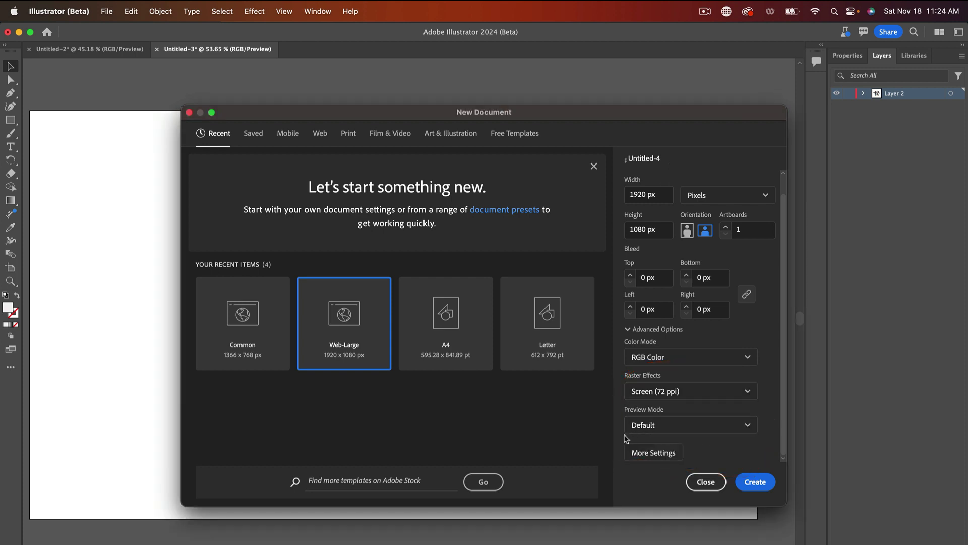
pyautogui.click(749, 427)
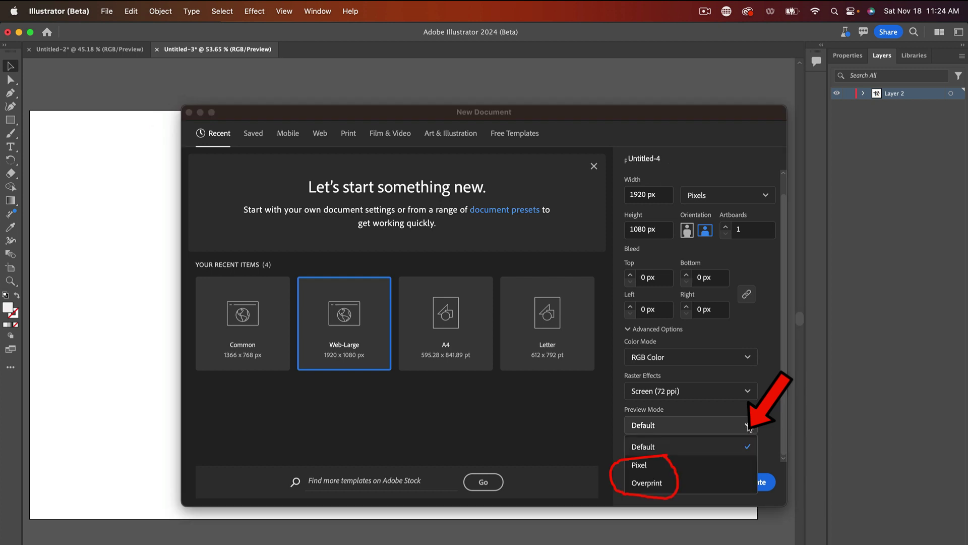
pyautogui.click(748, 426)
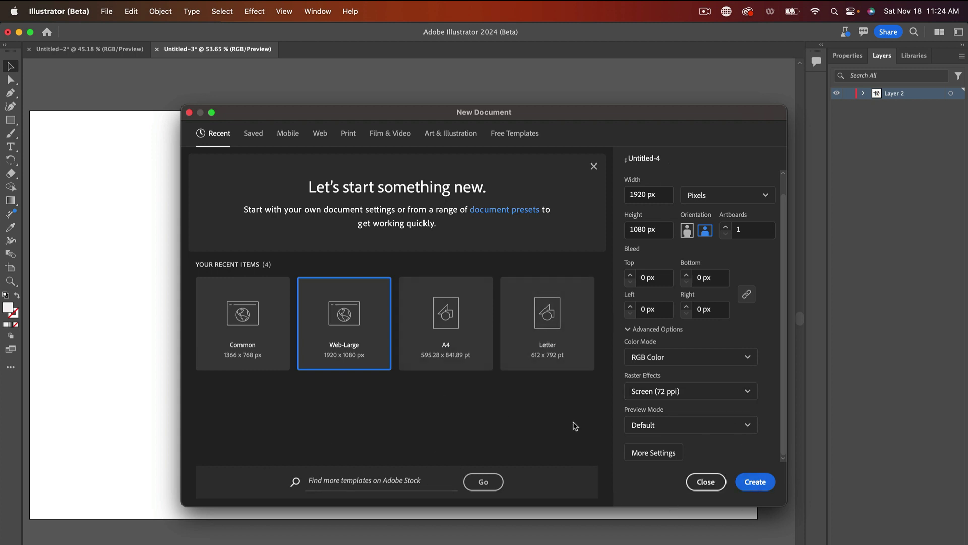
# Create the blank 1920 × 1080 document and browse the Window menu's panel list
pyautogui.click(759, 483)
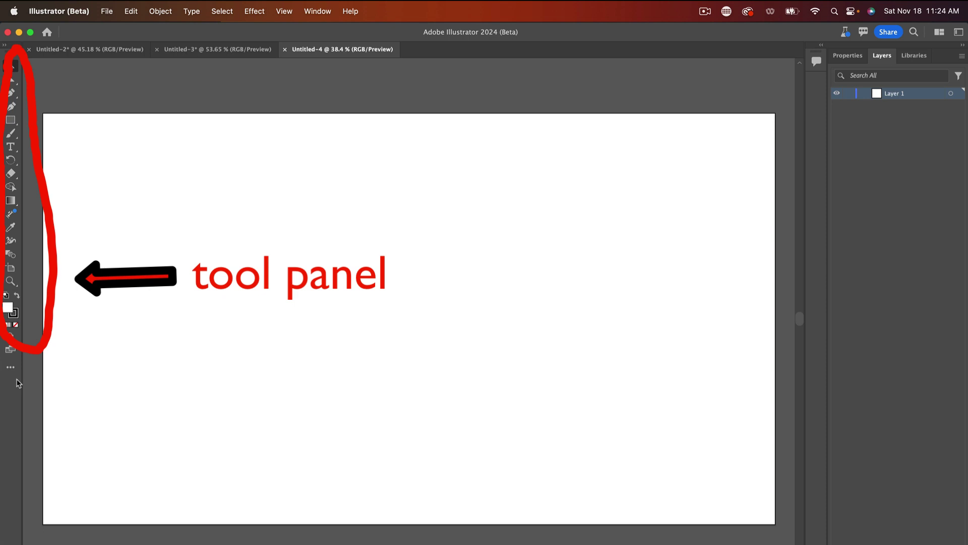
pyautogui.click(317, 13)
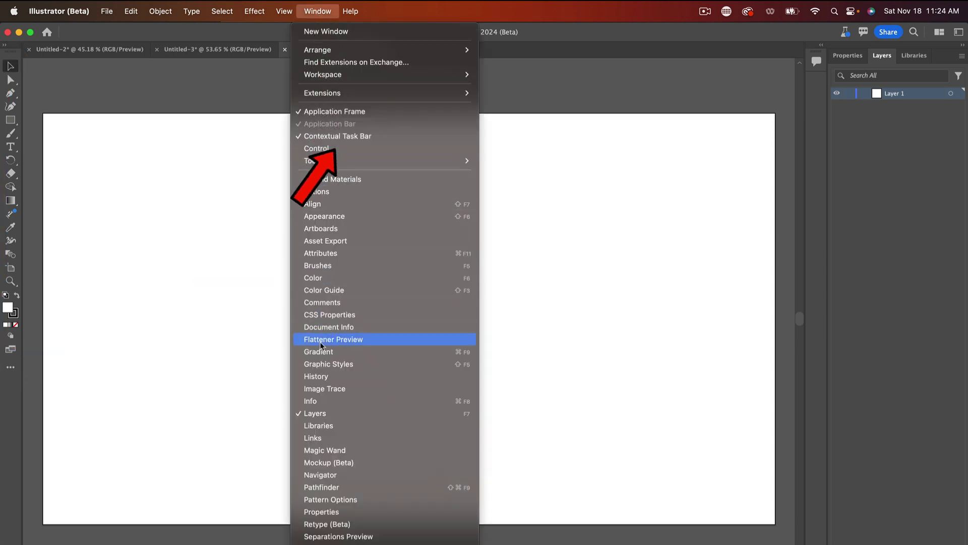
pyautogui.scroll(-5, 321, 345)
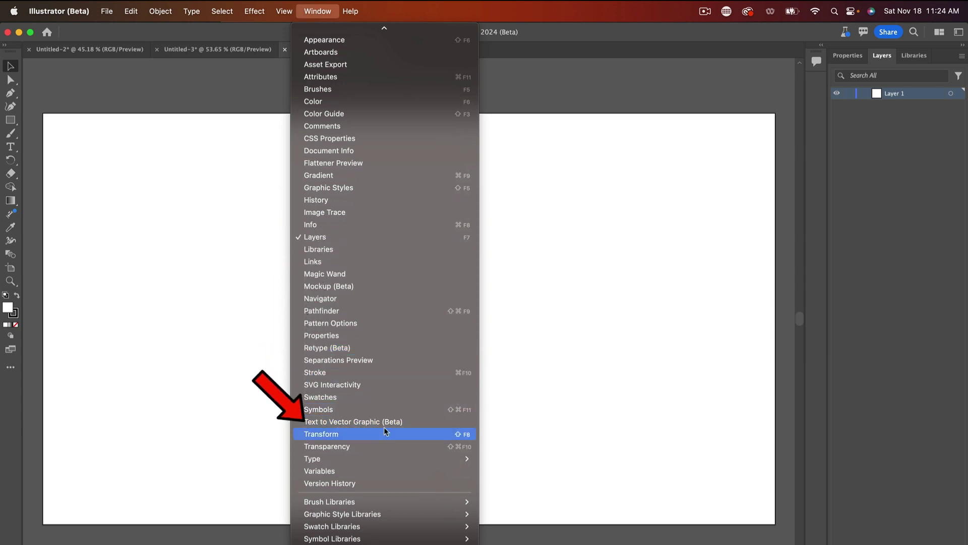
# Open the Text to Vector Graphic panel over the artboard, keeping Subject as the type
pyautogui.click(371, 422)
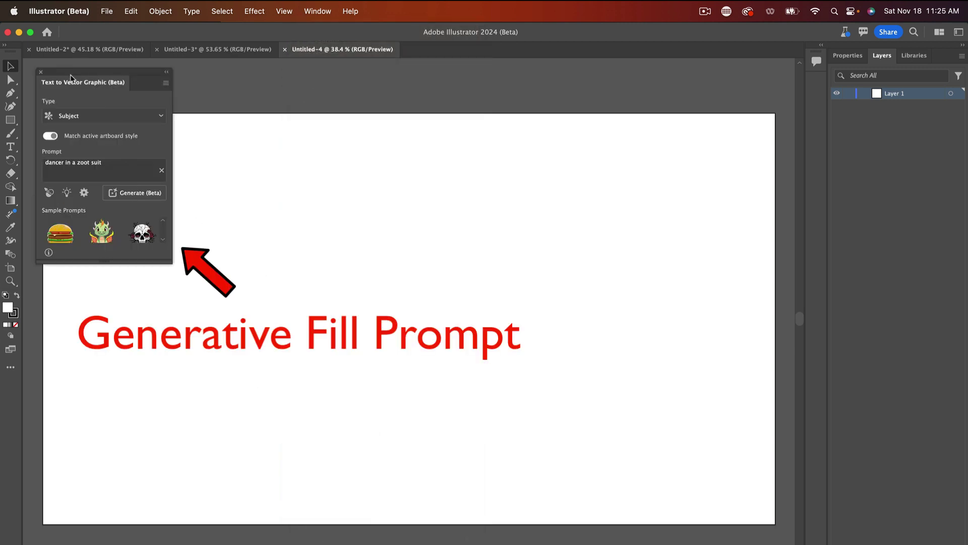
pyautogui.moveTo(84, 73); pyautogui.dragTo(102, 134)
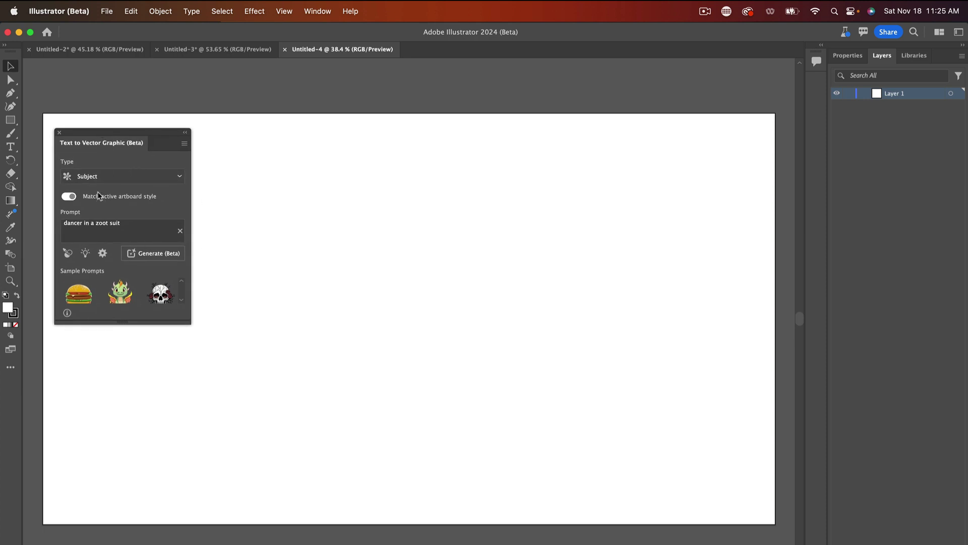
pyautogui.click(179, 176)
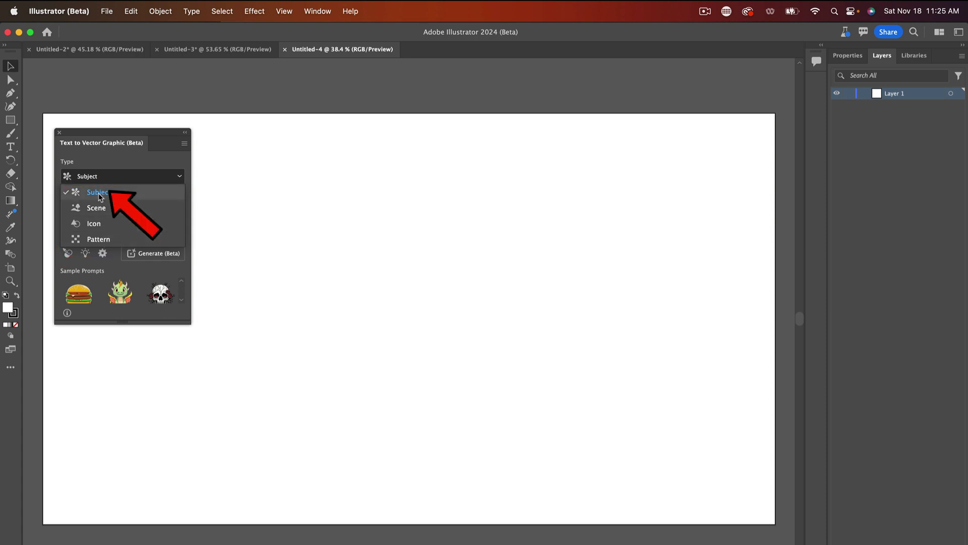
pyautogui.click(180, 176)
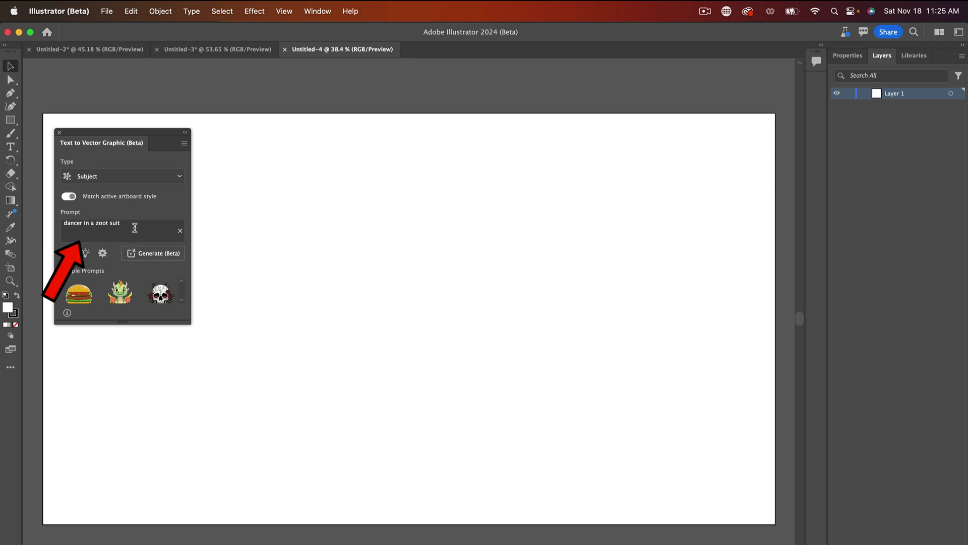
# Append 'dancer on the lake' to the prompt and generate the vector art
pyautogui.click(135, 225)
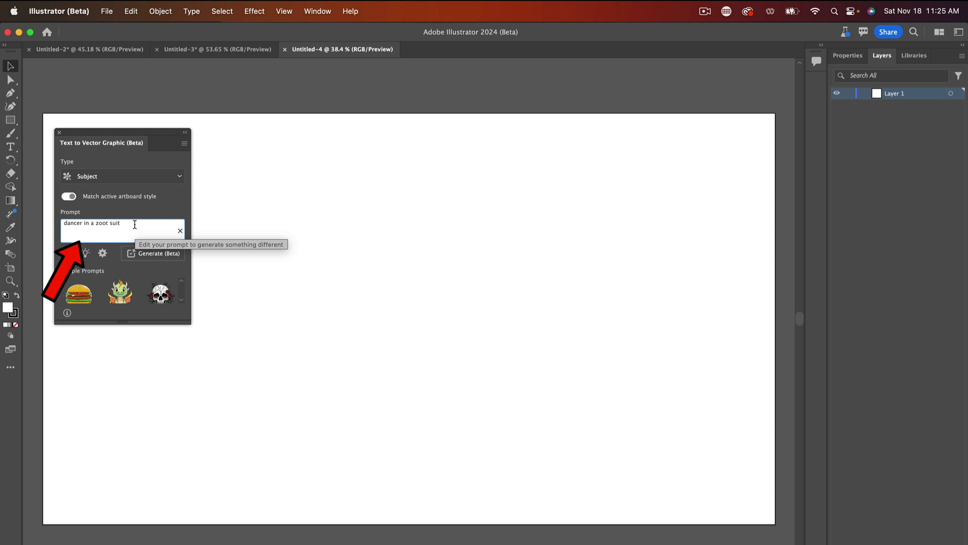
pyautogui.write('dancer on the')
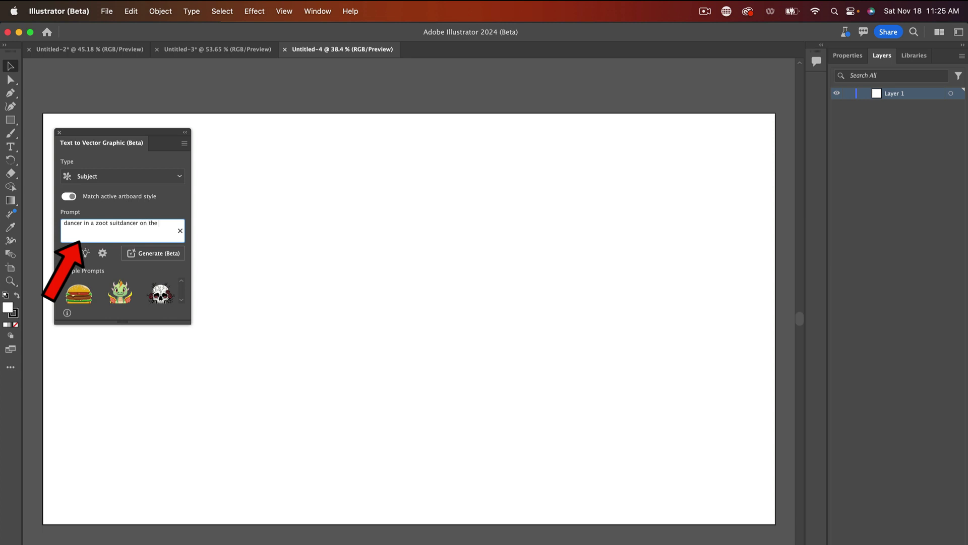
pyautogui.write(' lake')
pyautogui.click(154, 255)
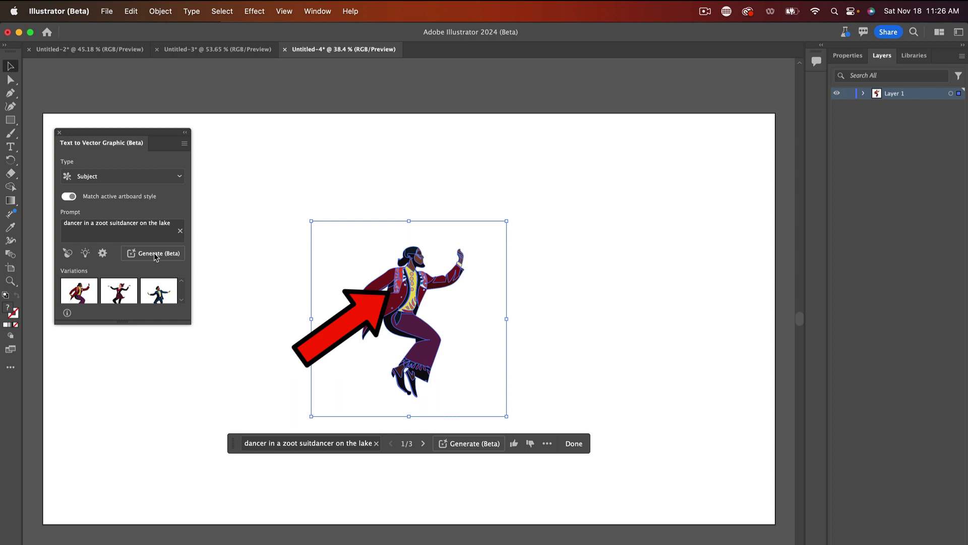
# Try the second and third variations, leaving the navy-suited dancer selected on the artboard
pyautogui.moveTo(83, 300)
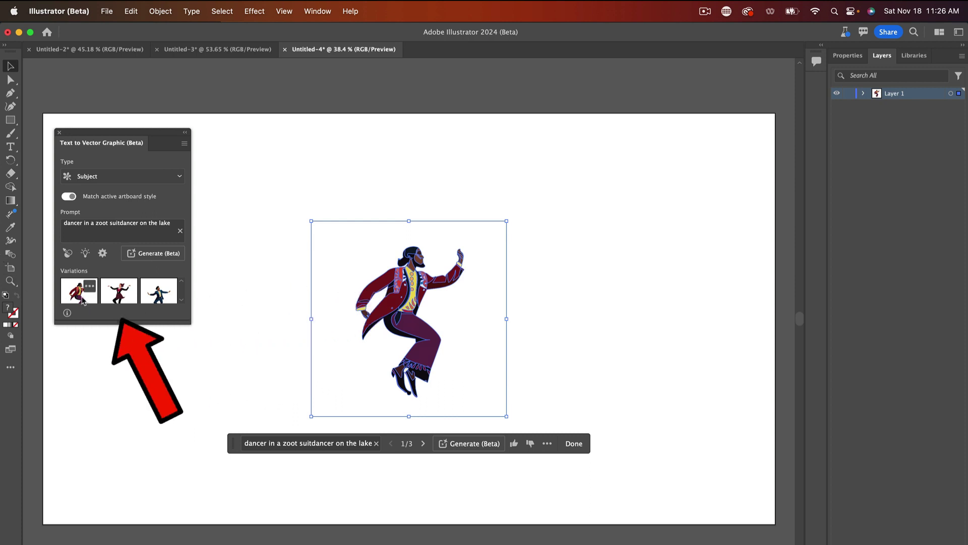
pyautogui.click(118, 297)
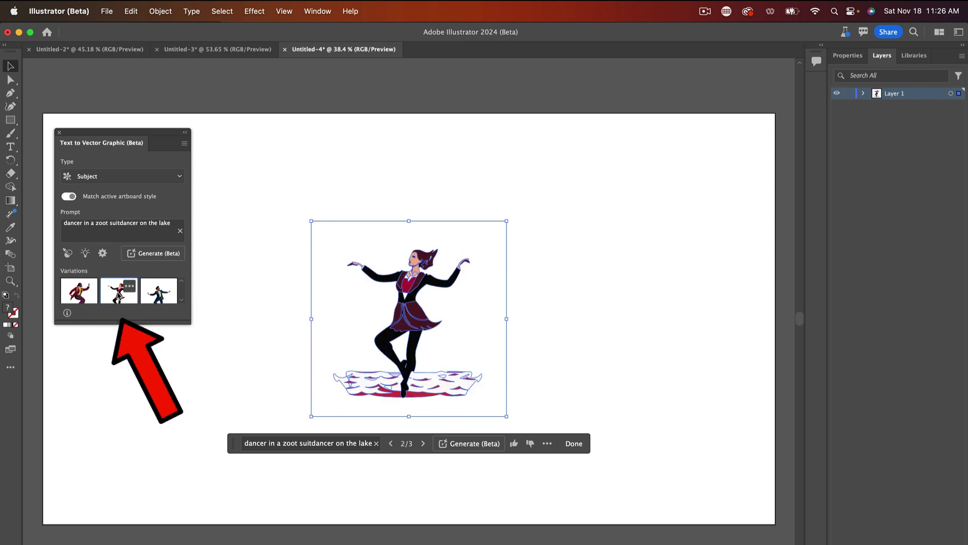
pyautogui.click(154, 298)
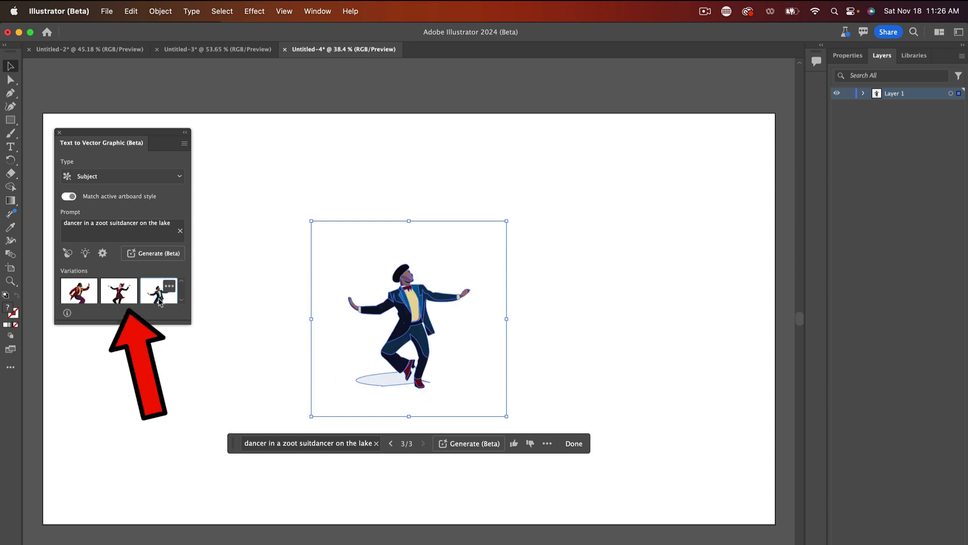
pyautogui.scroll(-1, 159, 301)
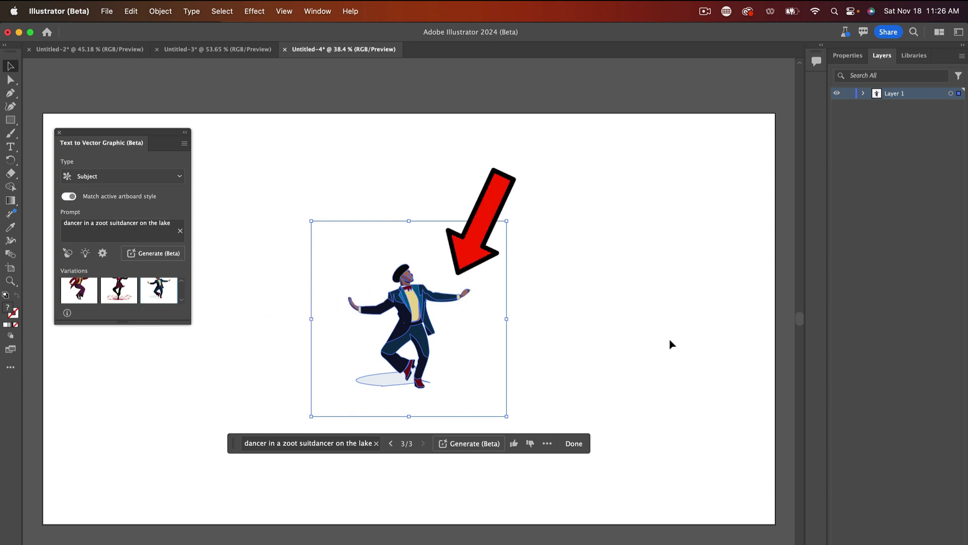
pyautogui.click(650, 331)
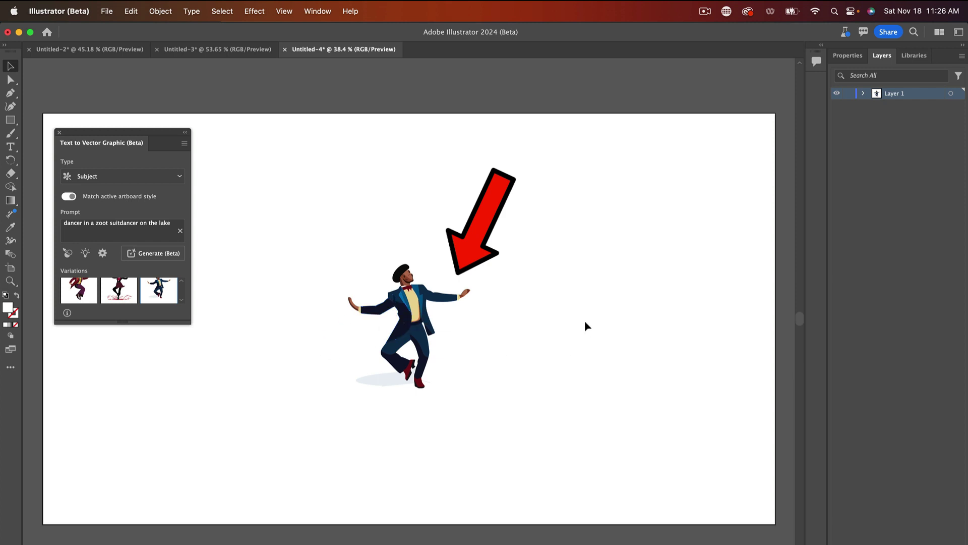
pyautogui.click(415, 309)
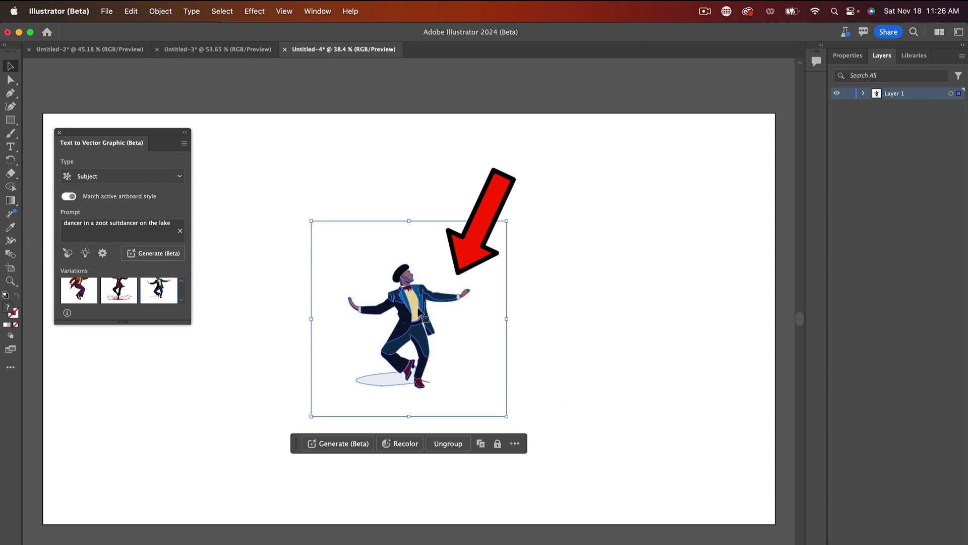
# Delete the dancer and generate a new graphic from the prompt 'shoes on a lake'
pyautogui.press('Delete')
pyautogui.click(130, 229)
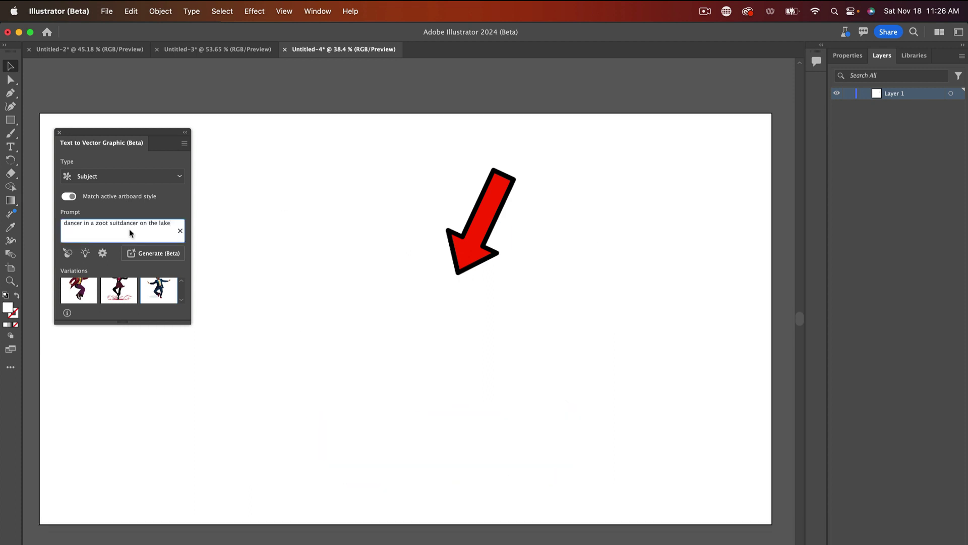
pyautogui.moveTo(170, 223); pyautogui.dragTo(52, 226)
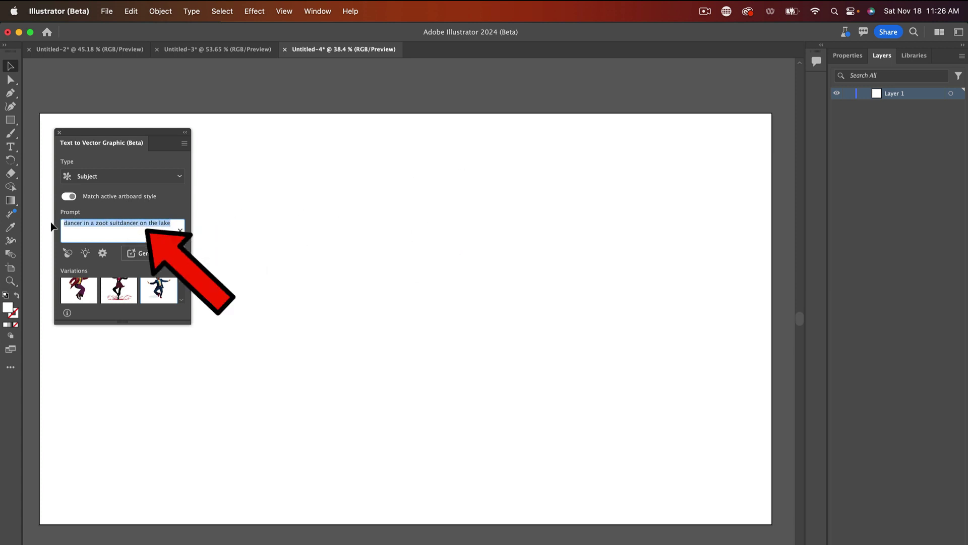
pyautogui.write('sh')
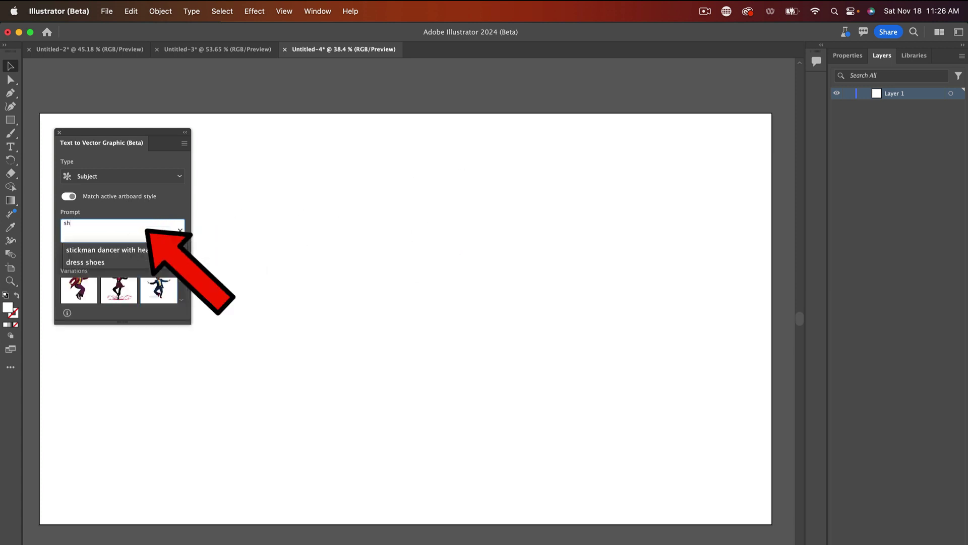
pyautogui.write('oes o')
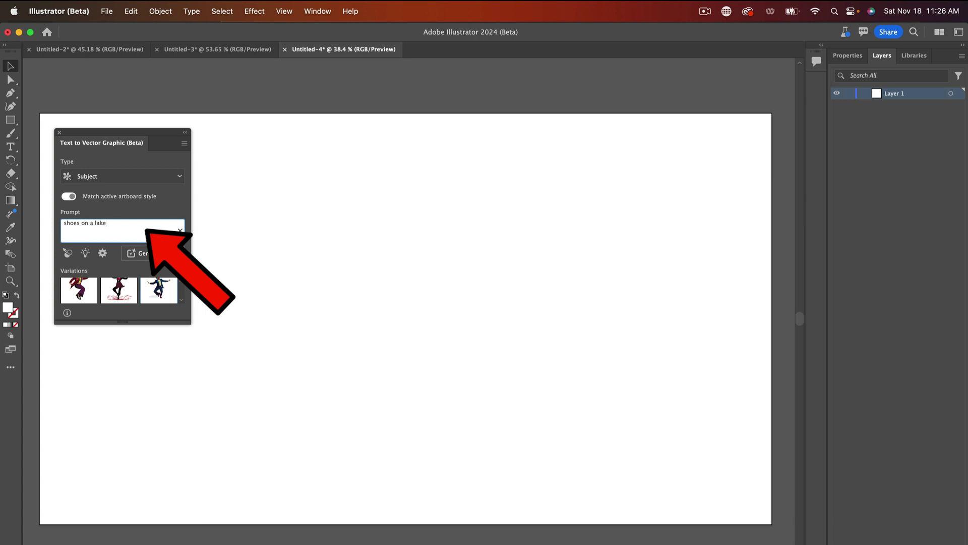
pyautogui.write('n a lake')
pyautogui.click(161, 257)
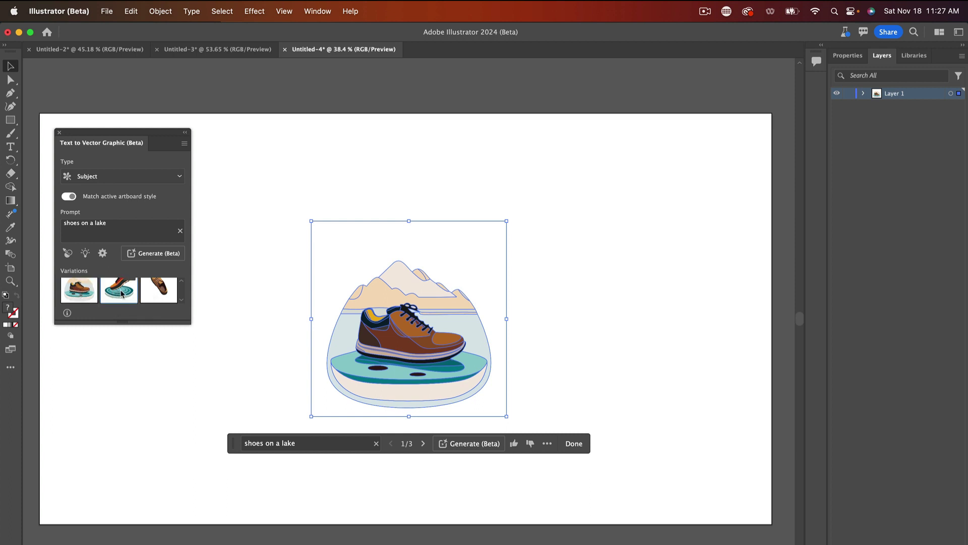
# Preview the second and third shoe variations, then regenerate for more shoe options
pyautogui.click(113, 294)
pyautogui.click(159, 287)
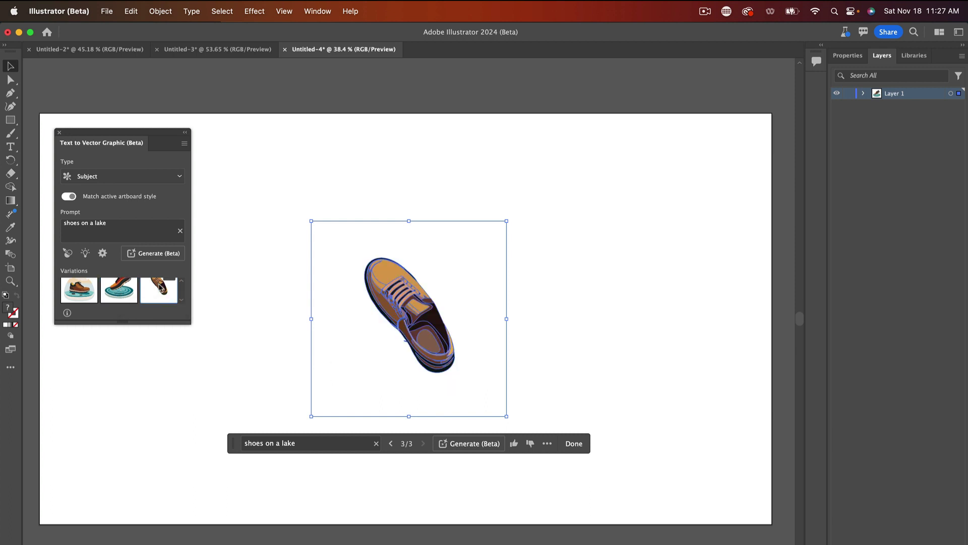
pyautogui.click(152, 254)
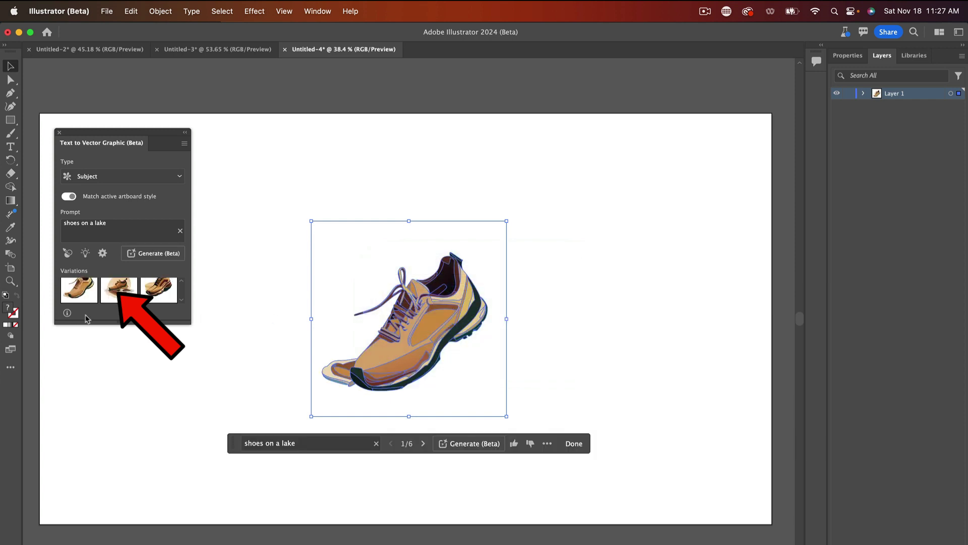
pyautogui.click(174, 295)
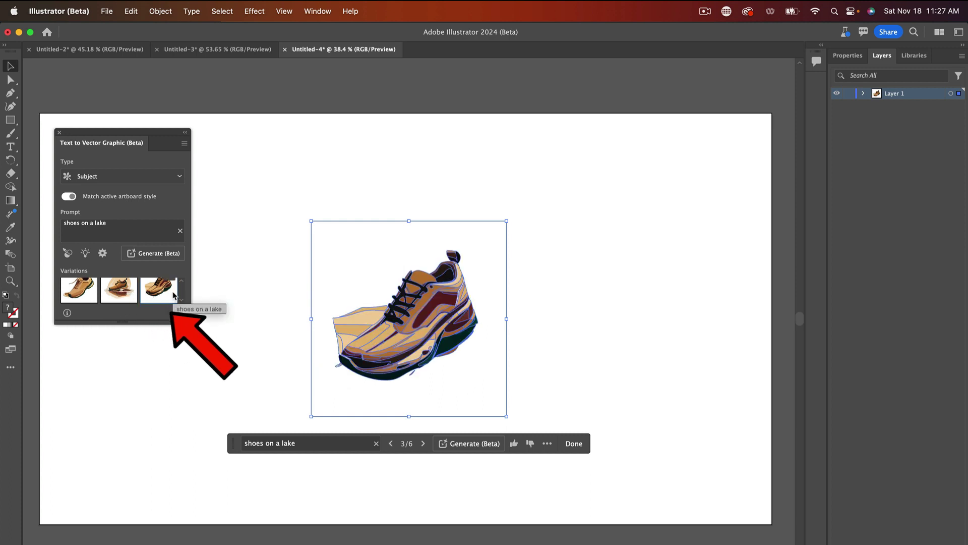
pyautogui.click(119, 292)
pyautogui.click(78, 292)
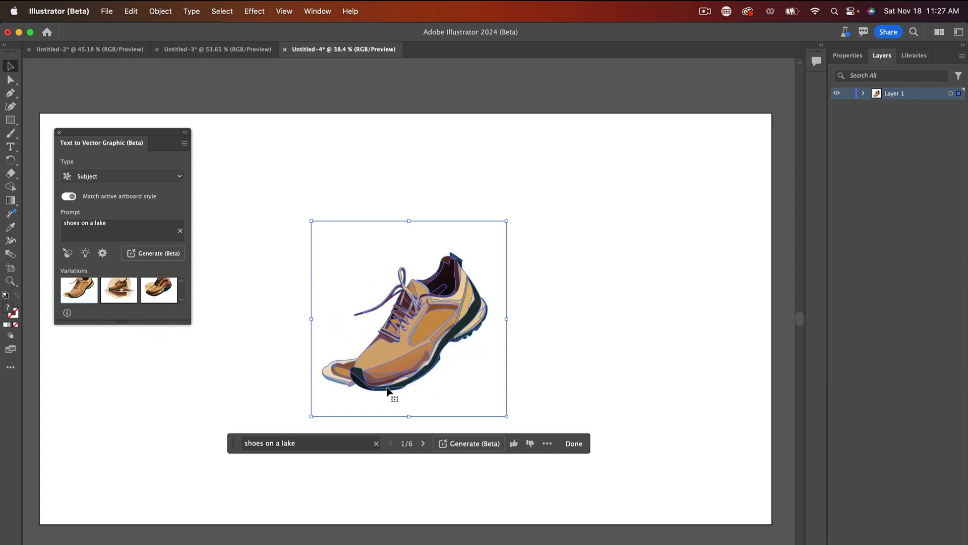